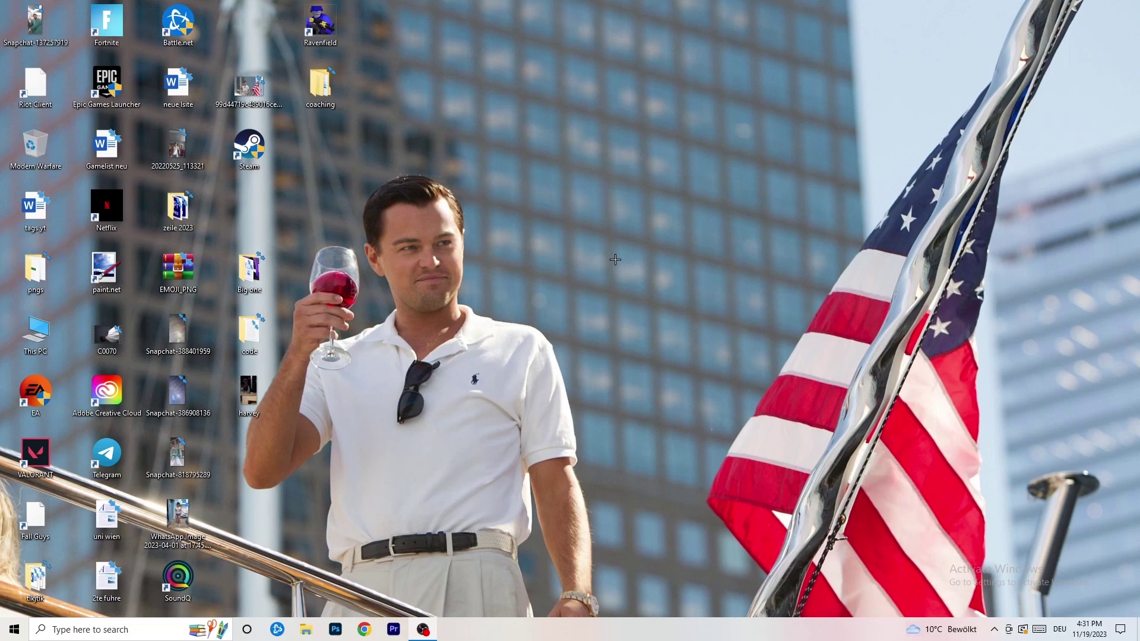
Step: Launch the NVIDIA Control Panel from the desktop's right-click menu
right_click(612, 212)
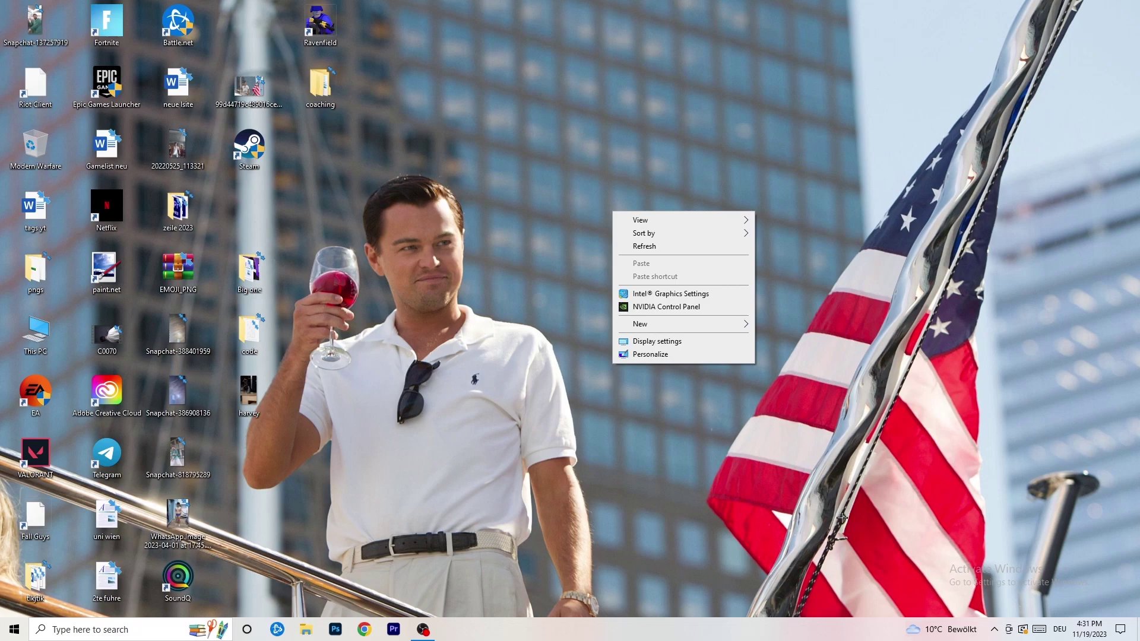
click(649, 307)
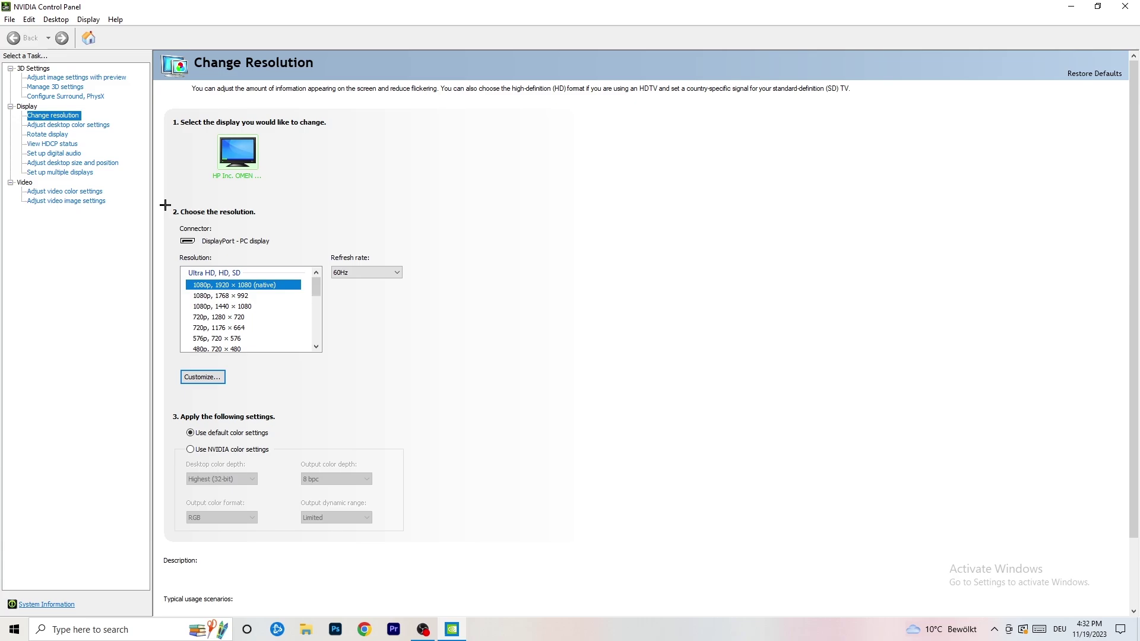
Step: Start a new custom resolution and enter 1440 × 1040 pixels
click(221, 378)
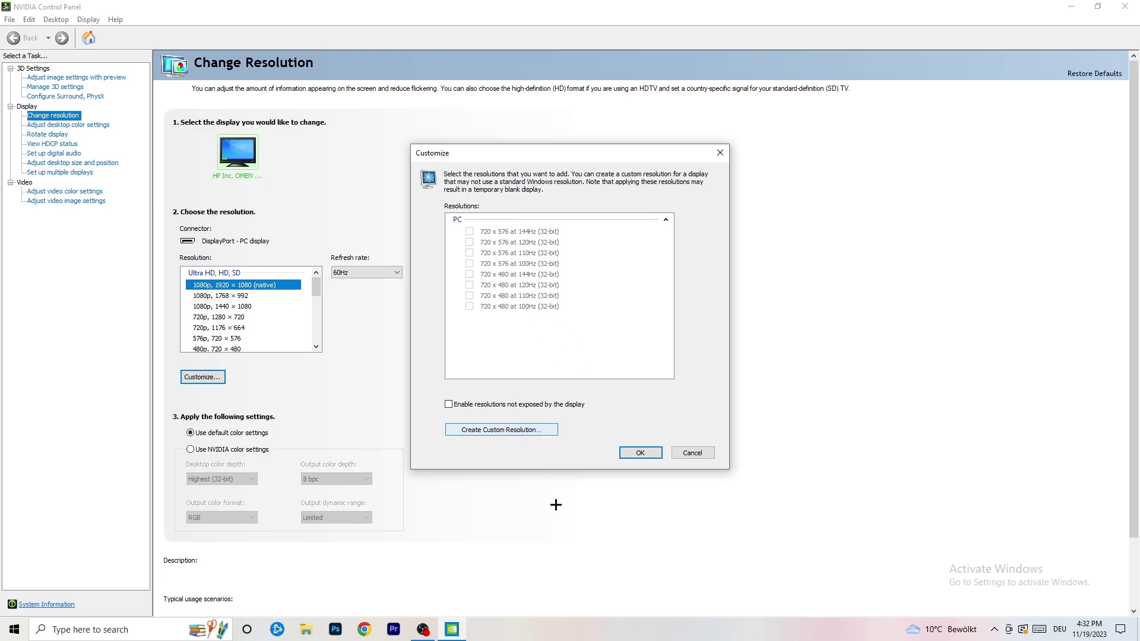
click(520, 430)
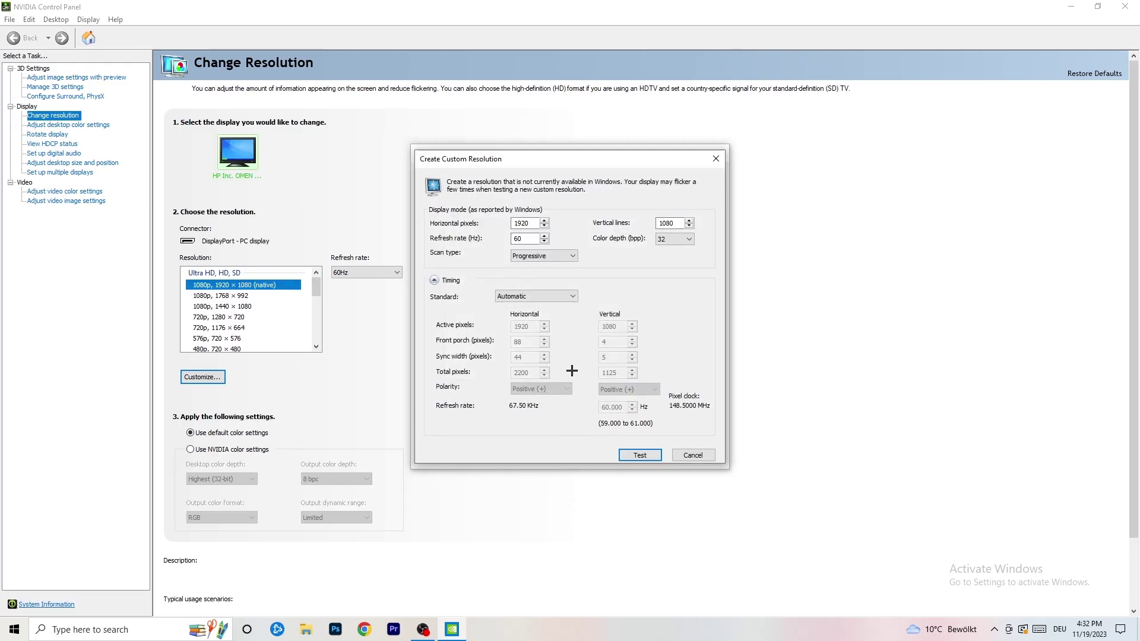
double_click(521, 224)
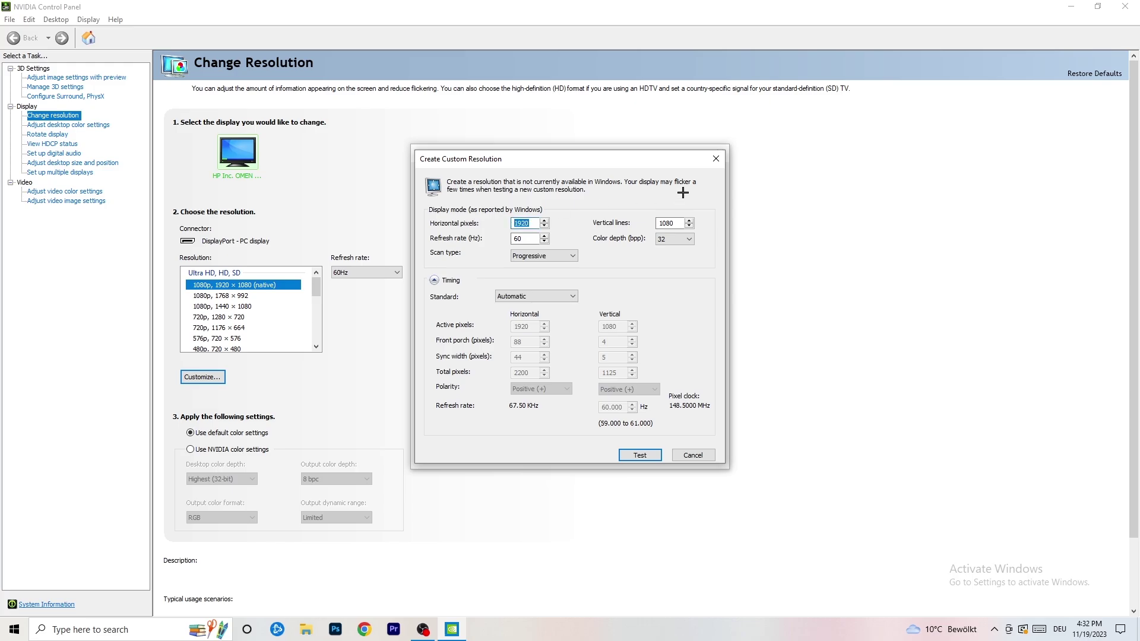
text(1140)
key(Tab)
text(1040)
Step: Keep Progressive scan type and choose CVT reduced blank timing
click(540, 257)
click(618, 255)
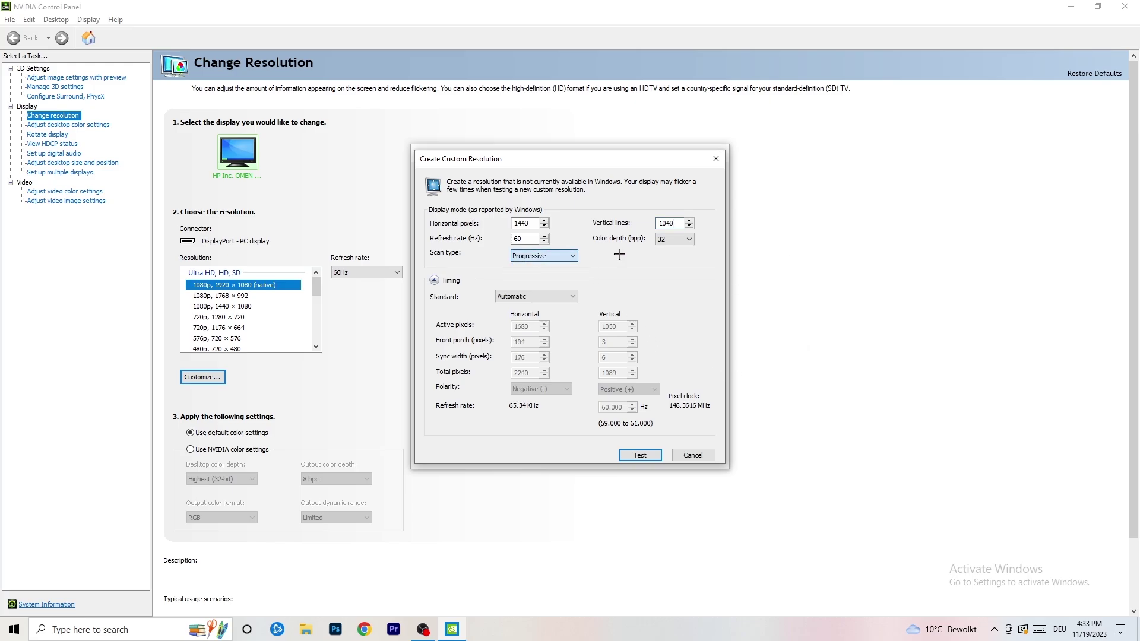
click(549, 296)
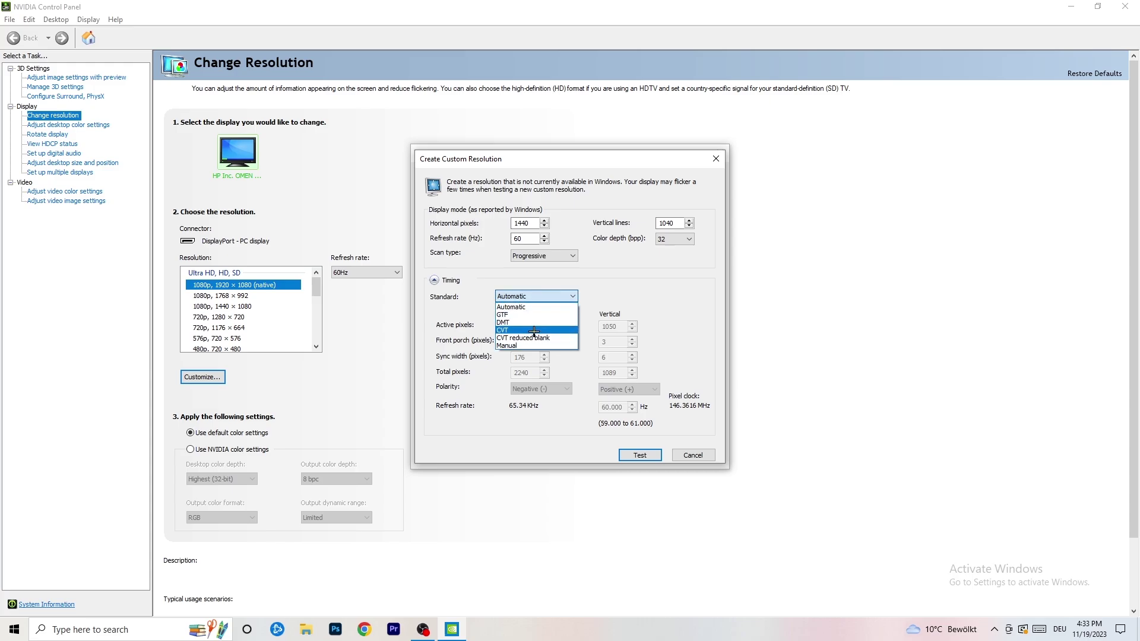
click(629, 302)
click(549, 296)
click(665, 323)
click(538, 296)
click(534, 347)
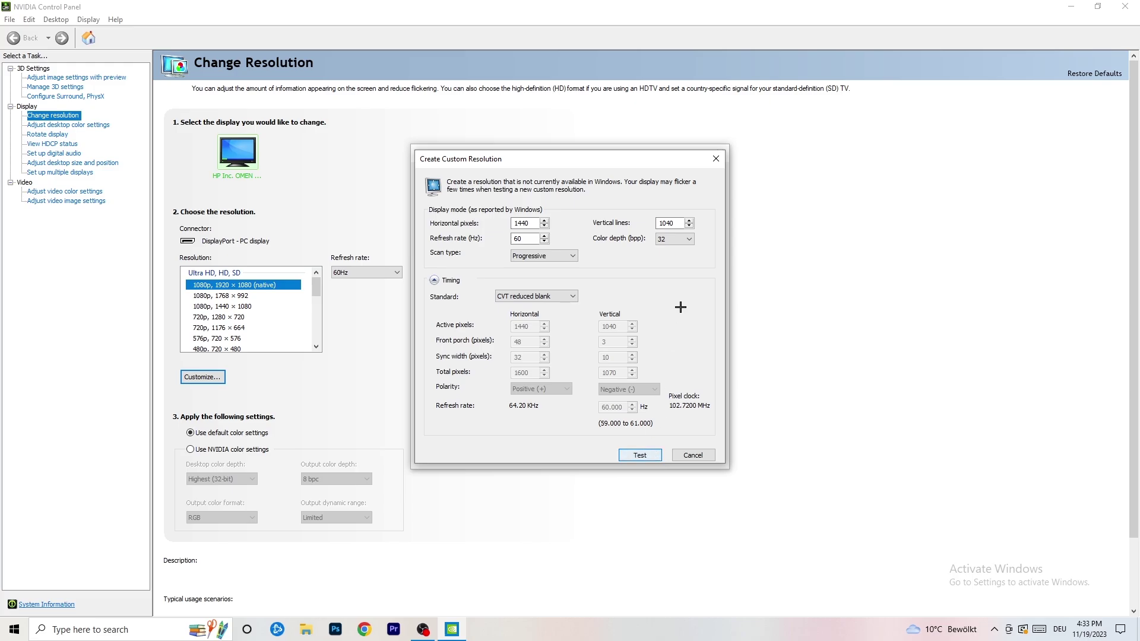
Step: Discard the custom resolution without testing and close the NVIDIA Control Panel
click(720, 158)
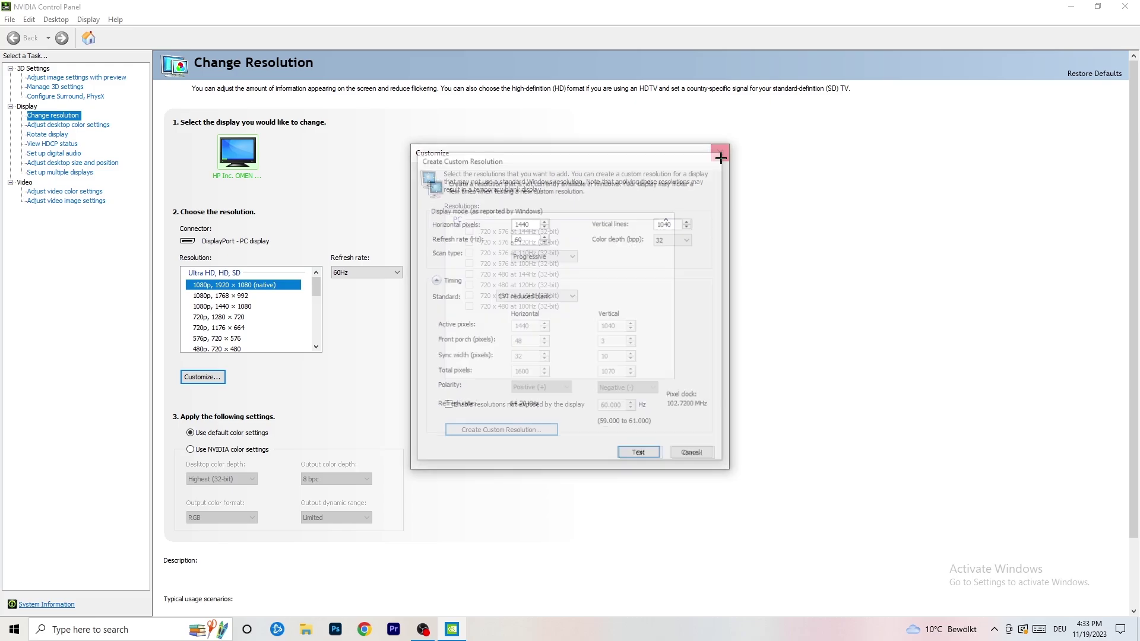
click(720, 154)
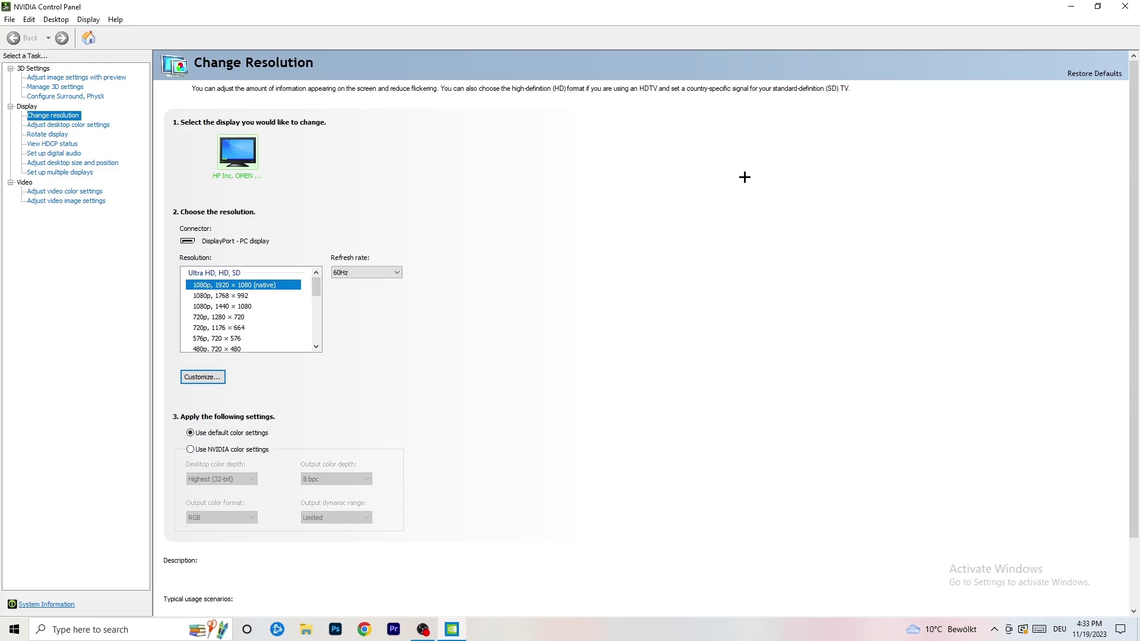
click(1125, 6)
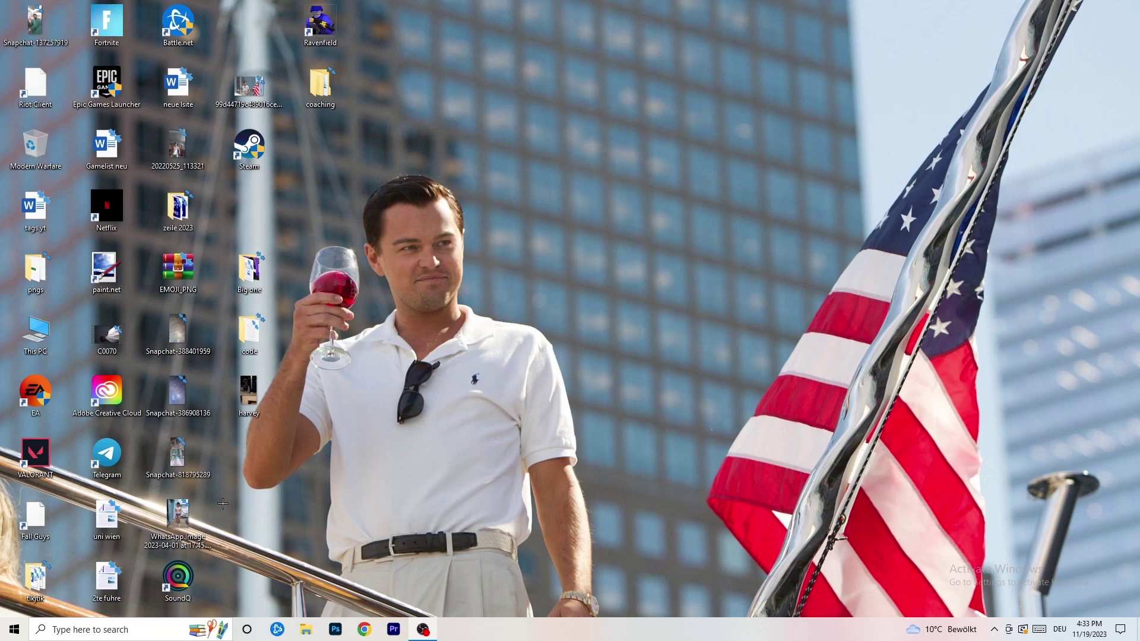
Step: Open the Display page of Windows Settings from the Start menu
click(14, 629)
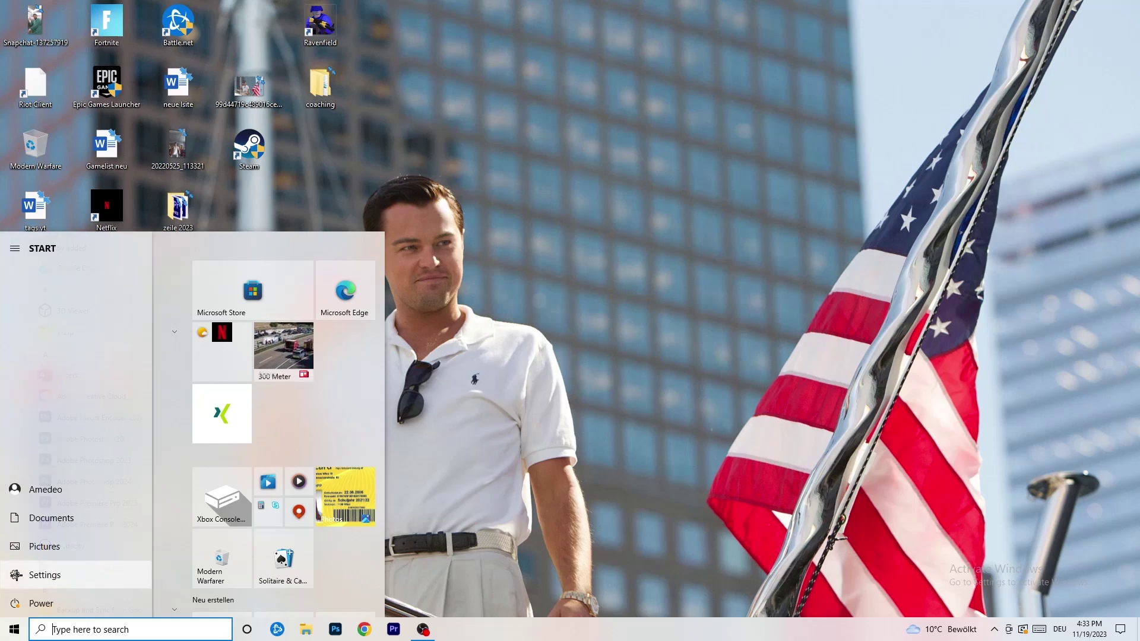
click(15, 575)
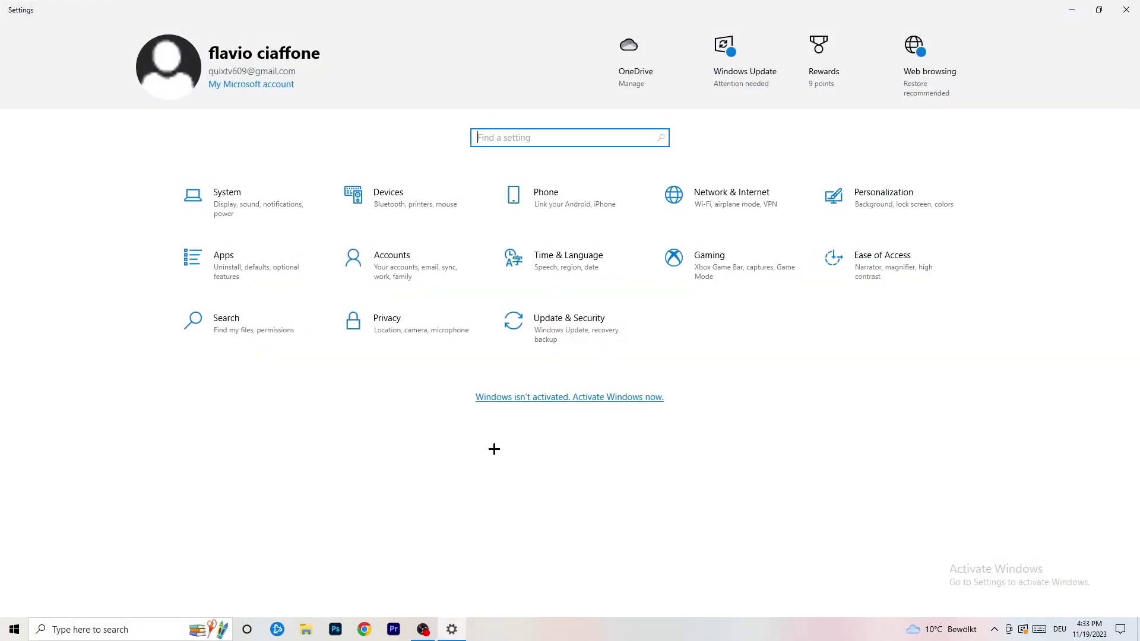
click(247, 215)
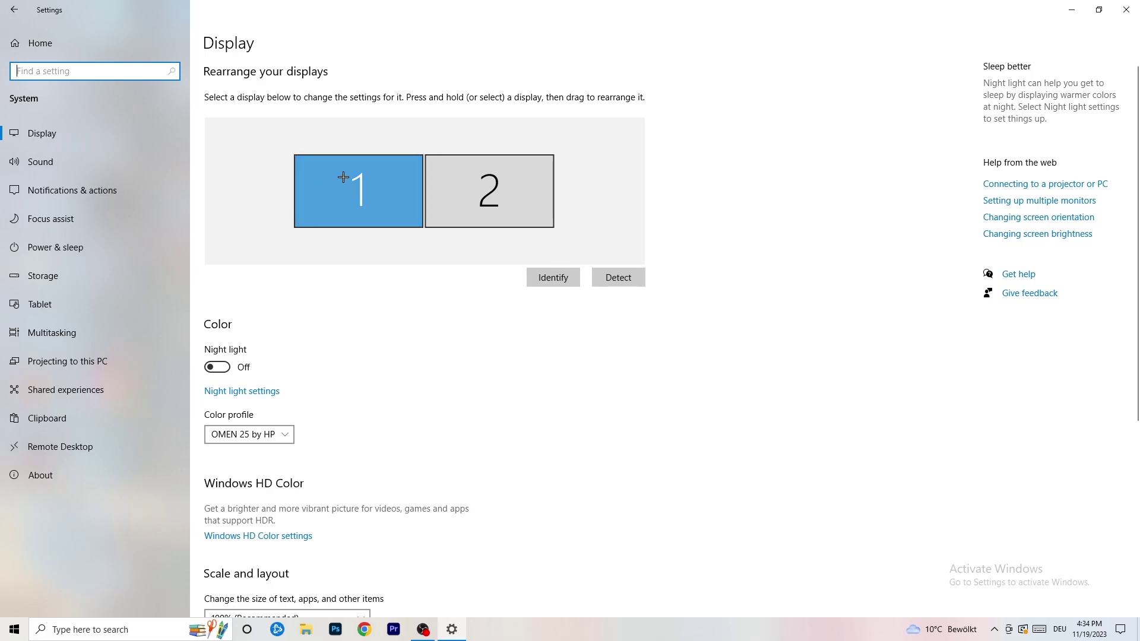
Step: Confirm scaling stays at 100% (Recommended), then return to the Settings home page
scroll(222, 203, down, 4)
click(283, 158)
click(423, 155)
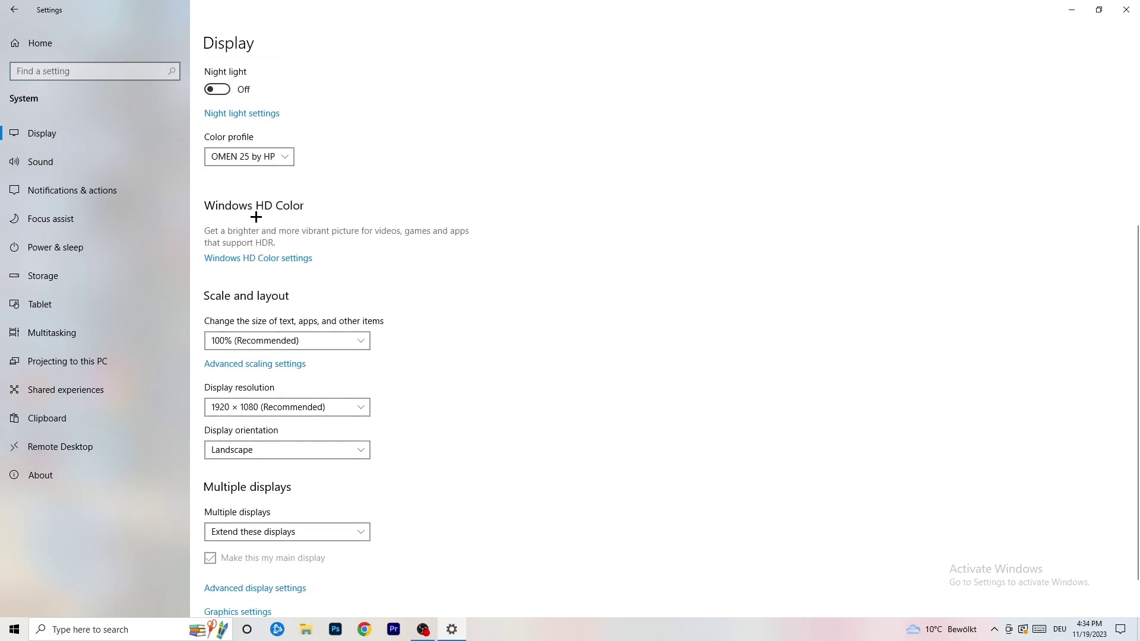
scroll(225, 260, down, 1)
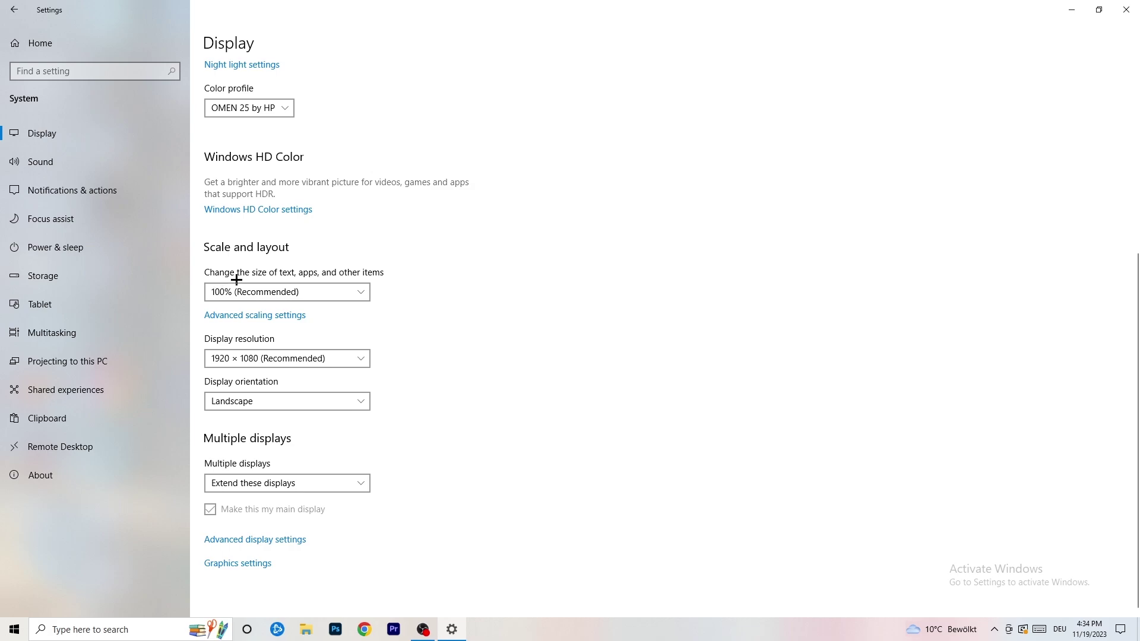
click(367, 285)
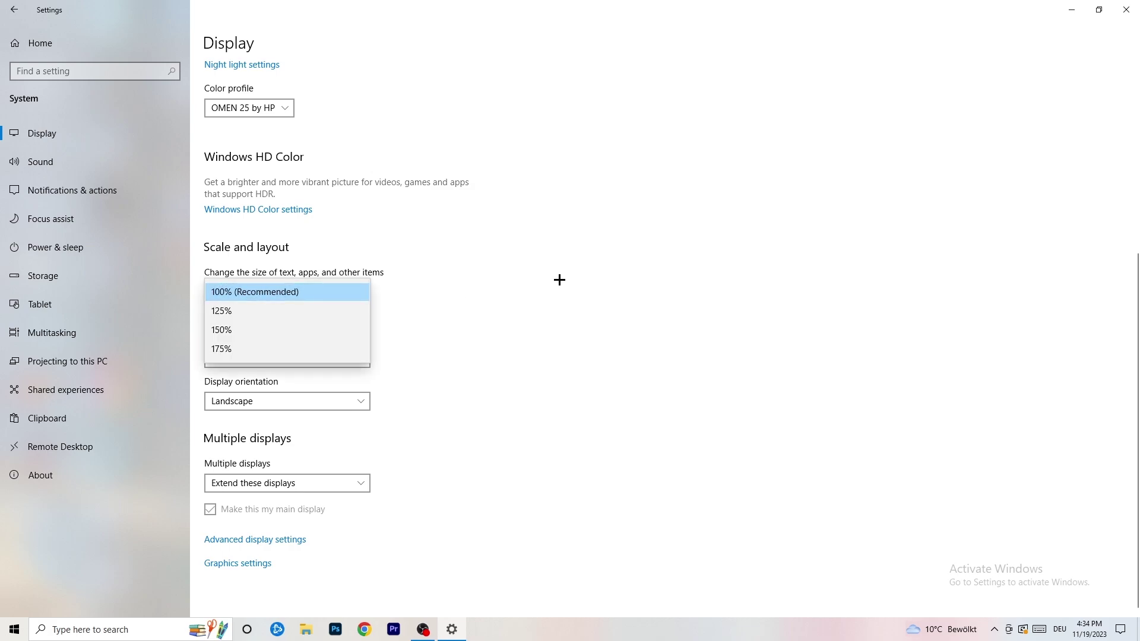
click(547, 277)
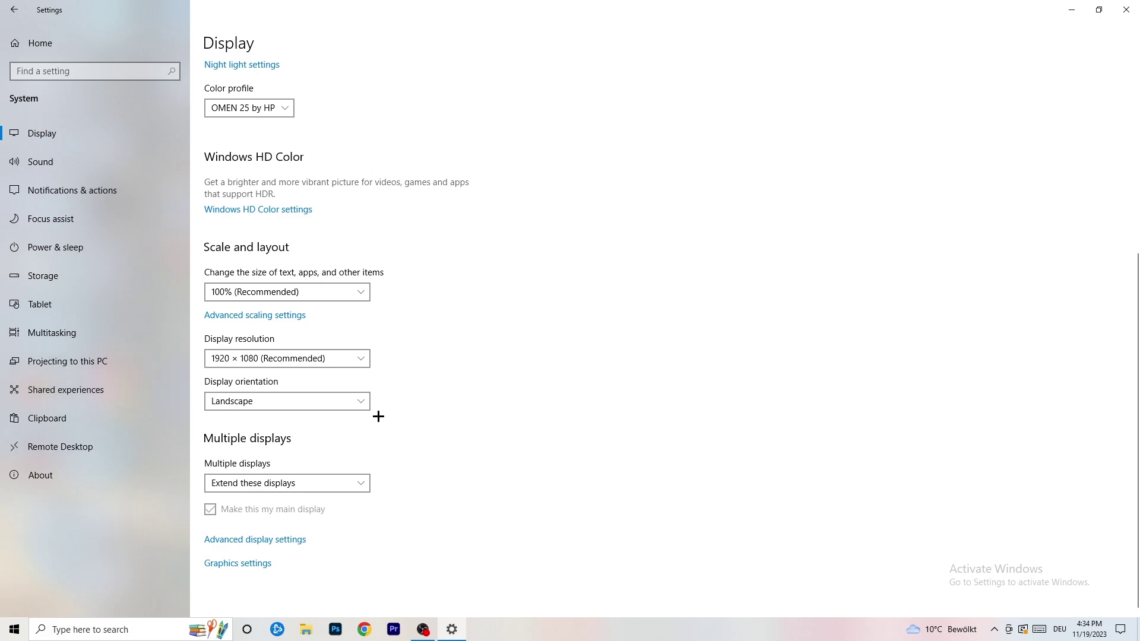
click(15, 9)
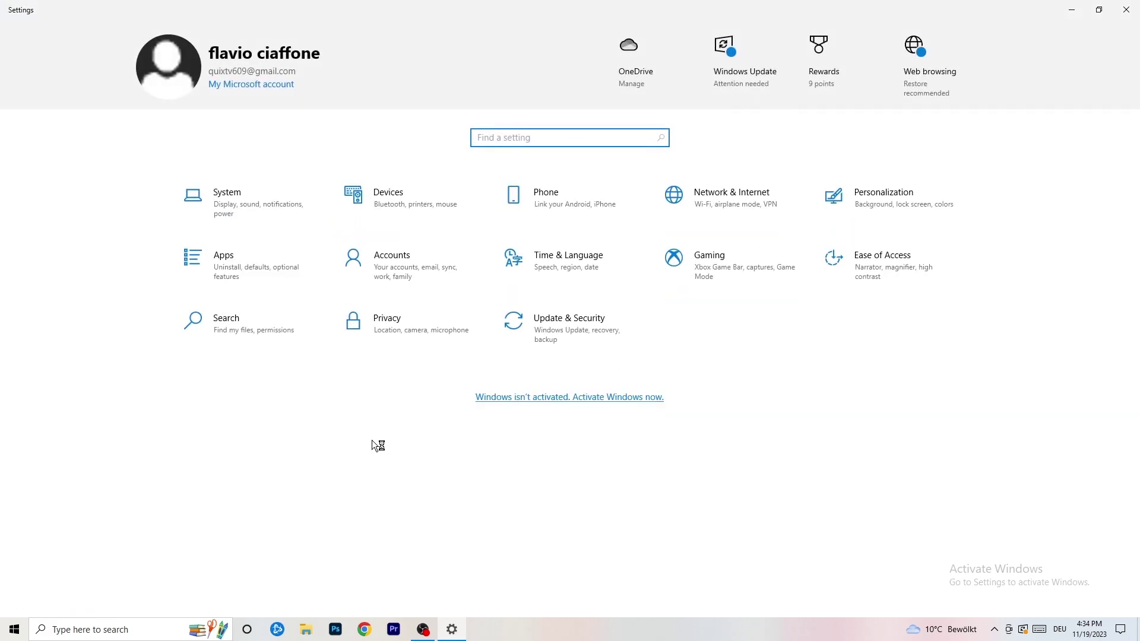
Step: Check that Game Mode is On under Gaming settings, then close Settings
click(725, 265)
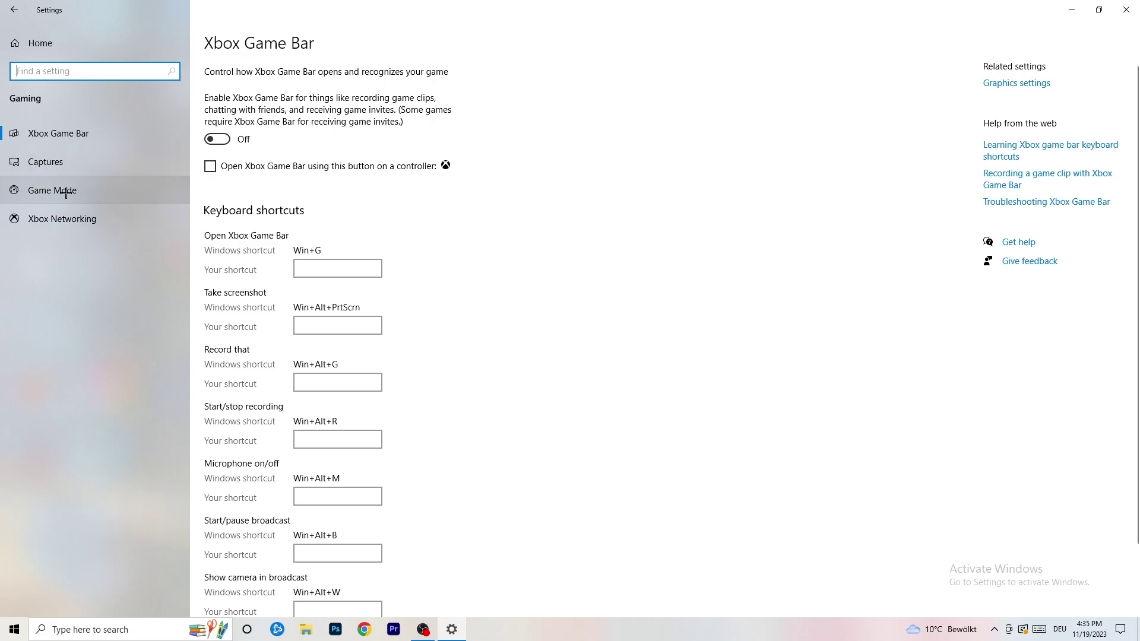
click(45, 190)
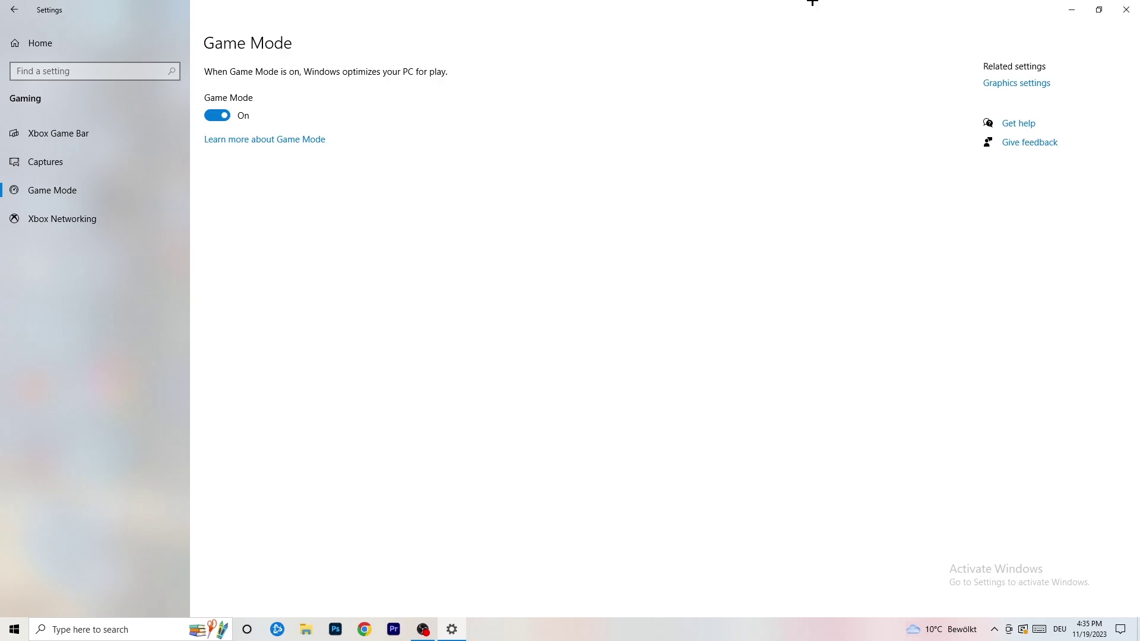
click(1127, 10)
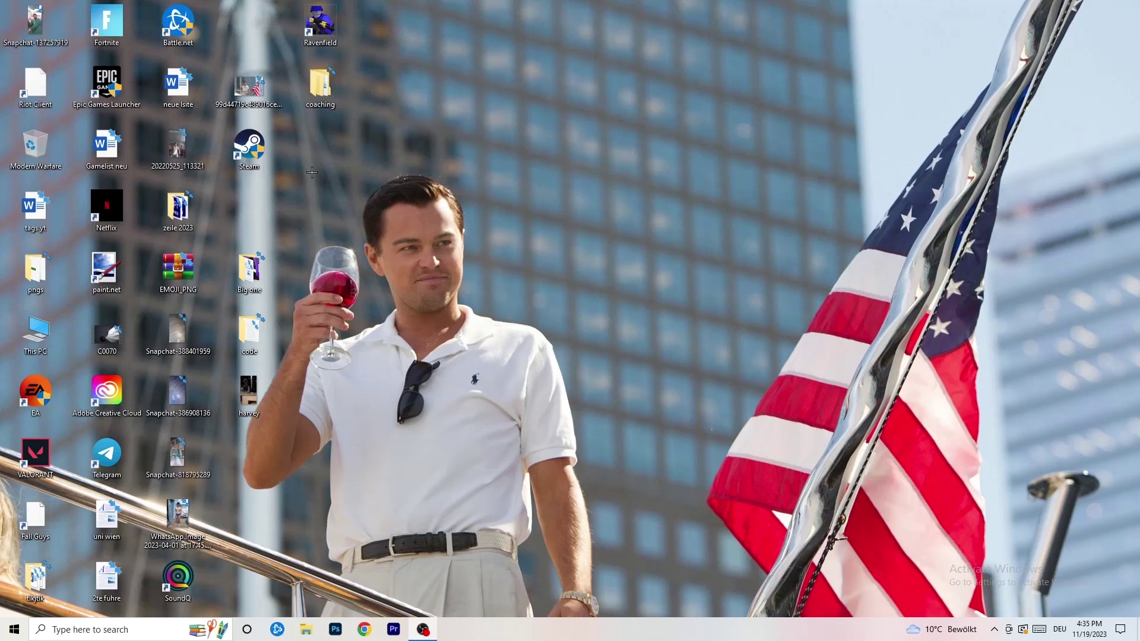
Step: Set the Steam shortcut to Windows 8 compatibility mode and Run as administrator
drag(247, 140, 603, 199)
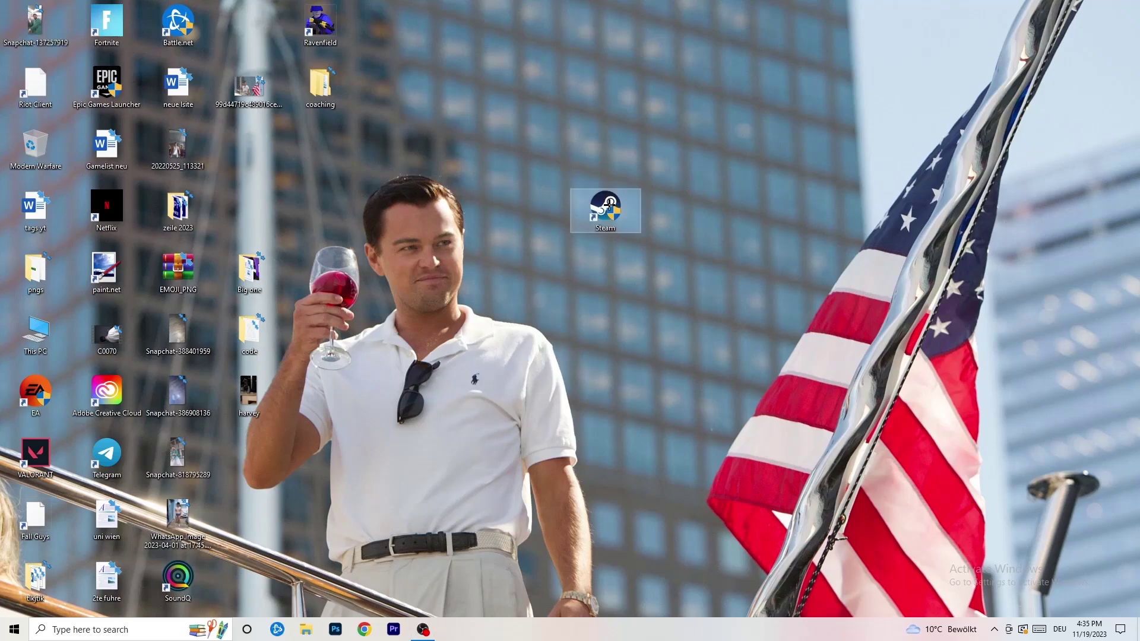
right_click(610, 206)
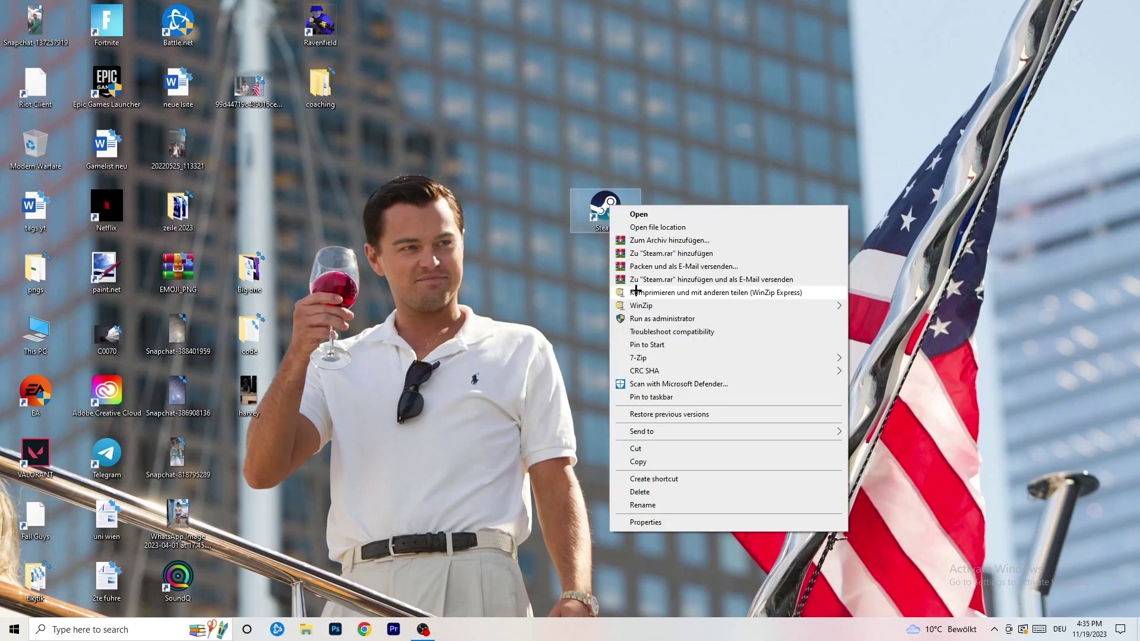
click(685, 523)
drag(686, 214, 493, 116)
click(613, 147)
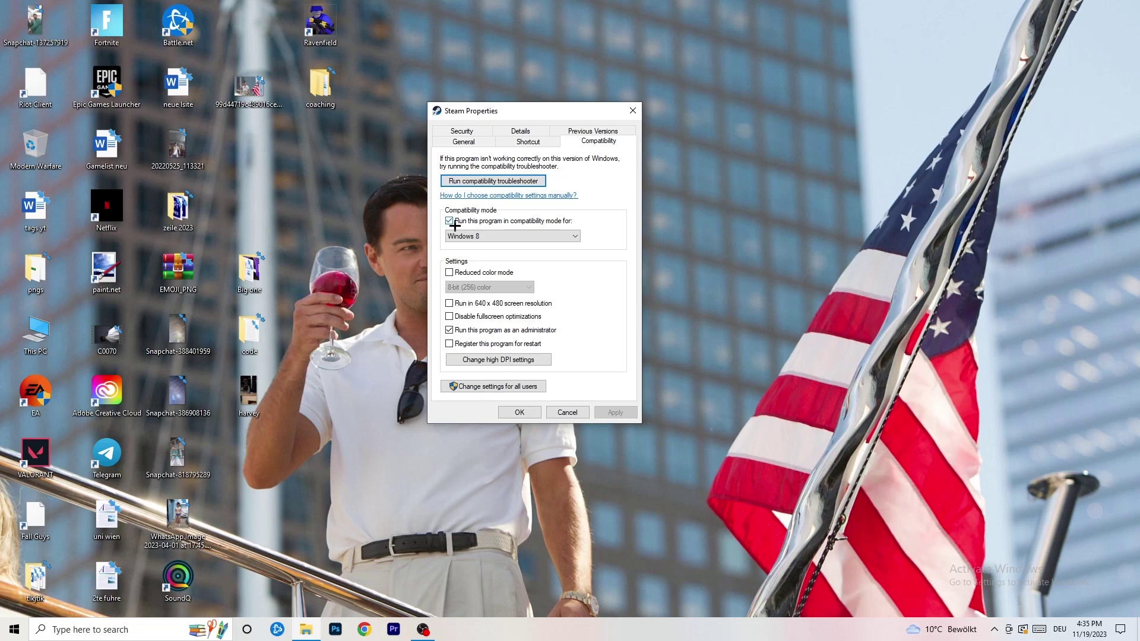
click(535, 234)
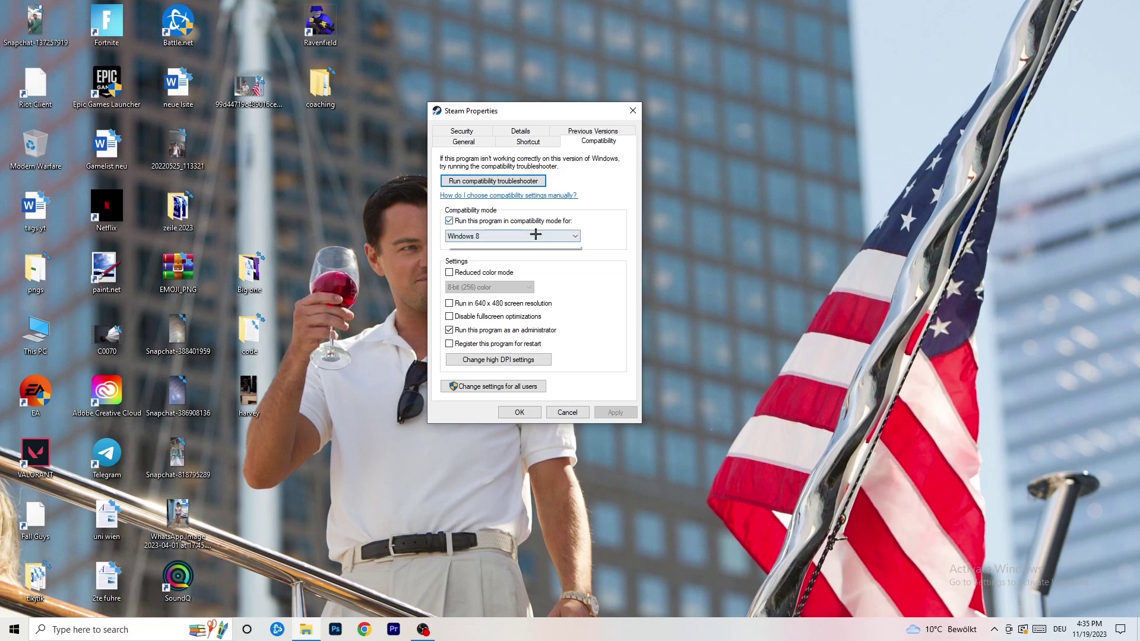
click(632, 228)
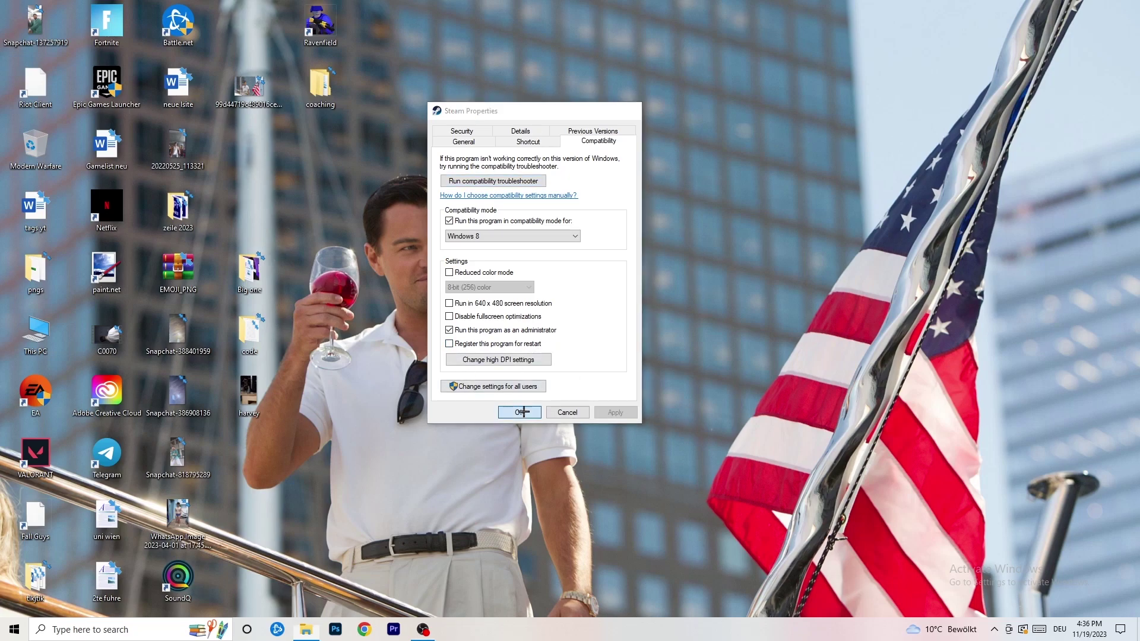
click(502, 412)
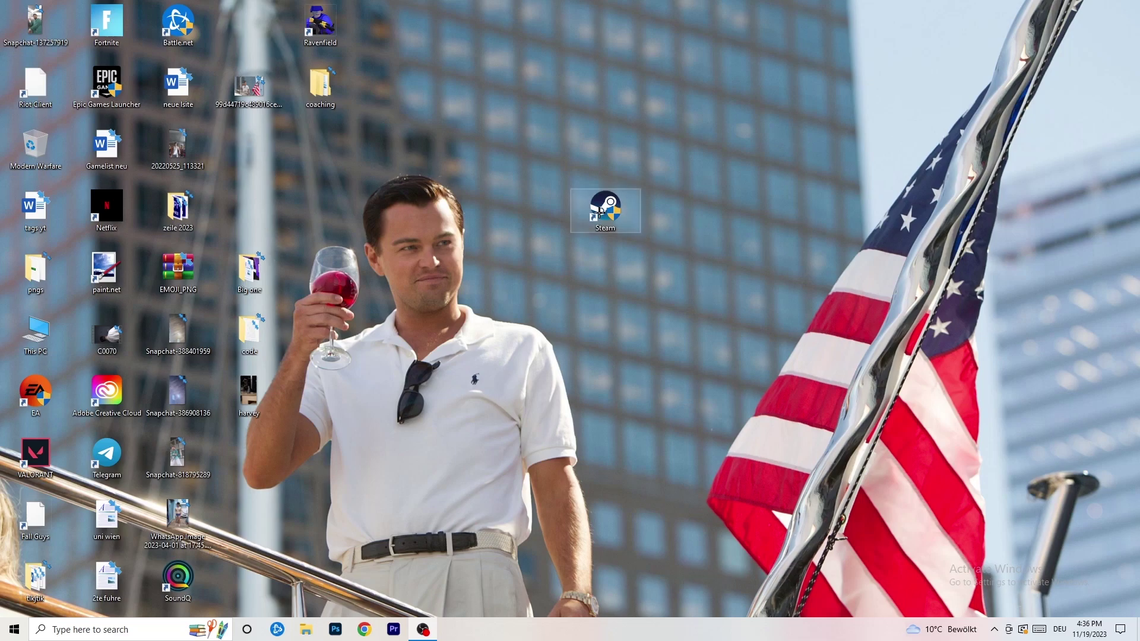
drag(606, 208, 534, 208)
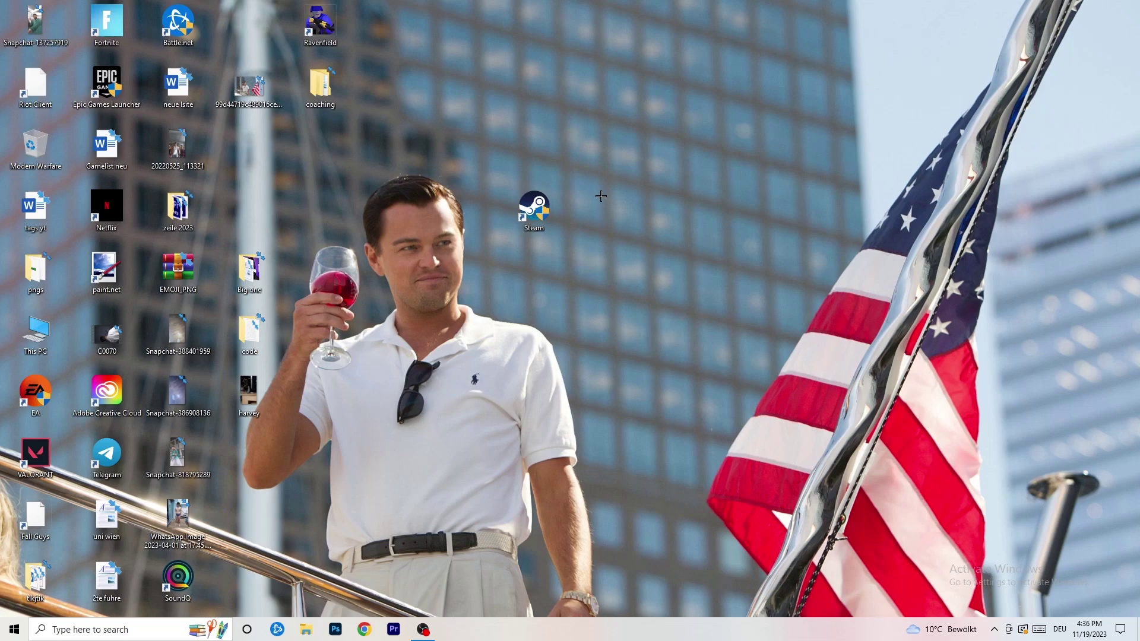
Step: Recheck Steam's Windows 8 and administrator compatibility settings, then drag its icon back into the grid
drag(546, 210, 412, 202)
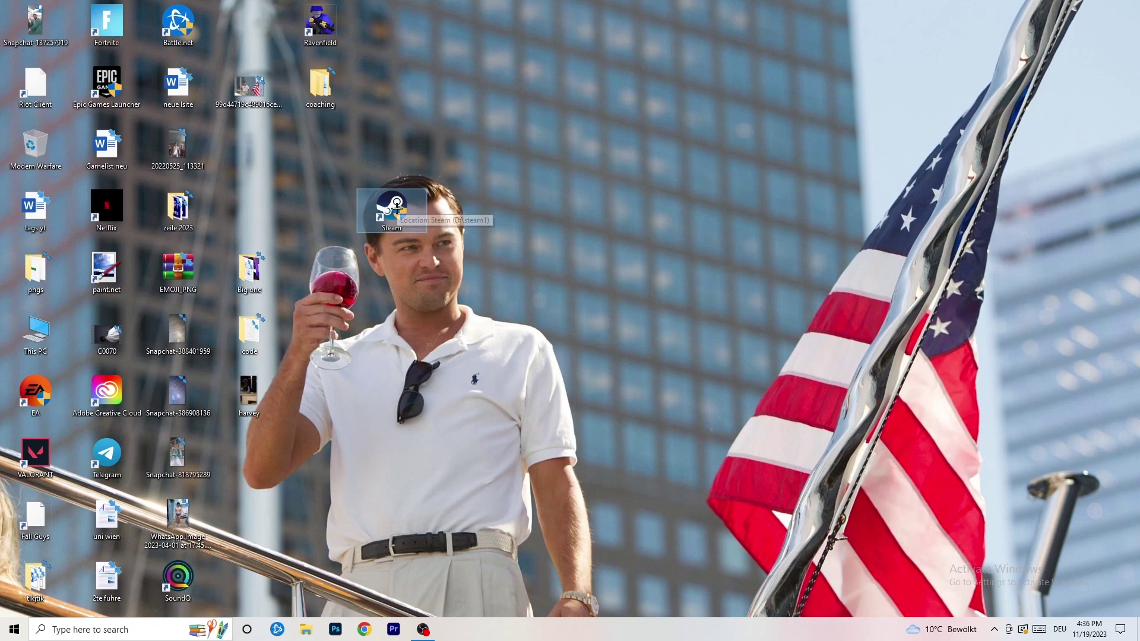
right_click(392, 204)
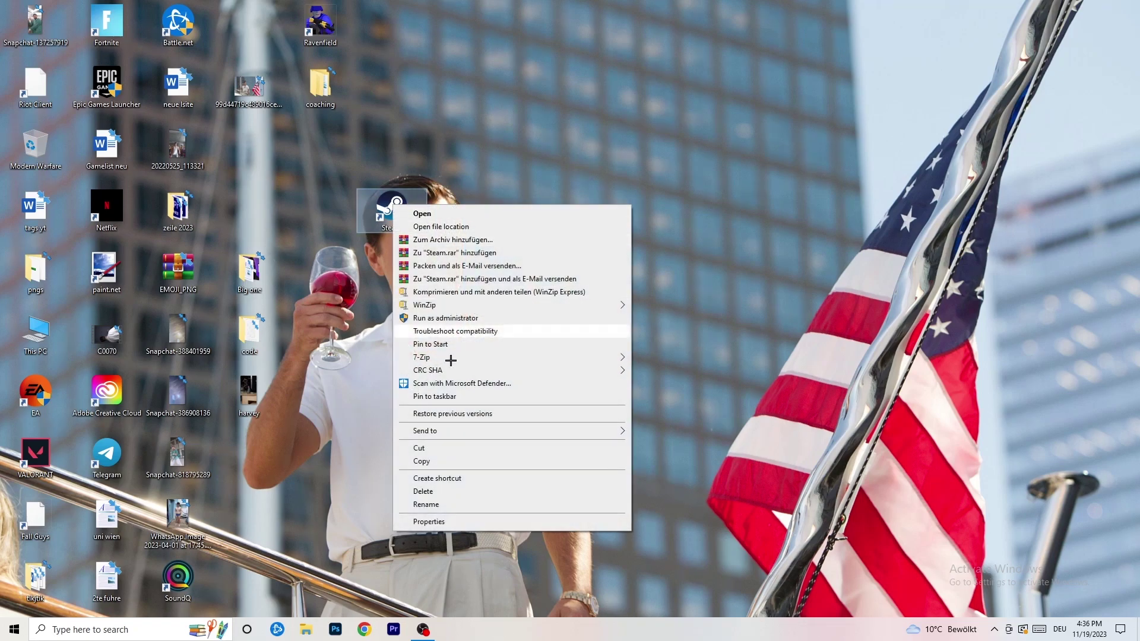
click(429, 521)
click(556, 246)
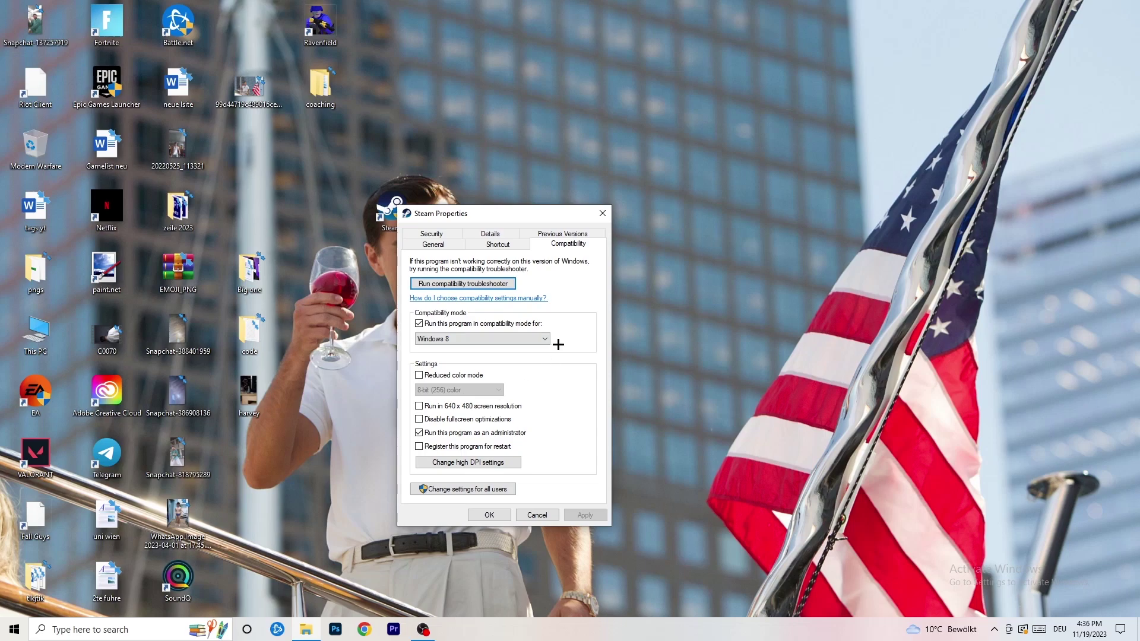
click(602, 213)
drag(390, 208, 249, 150)
click(611, 106)
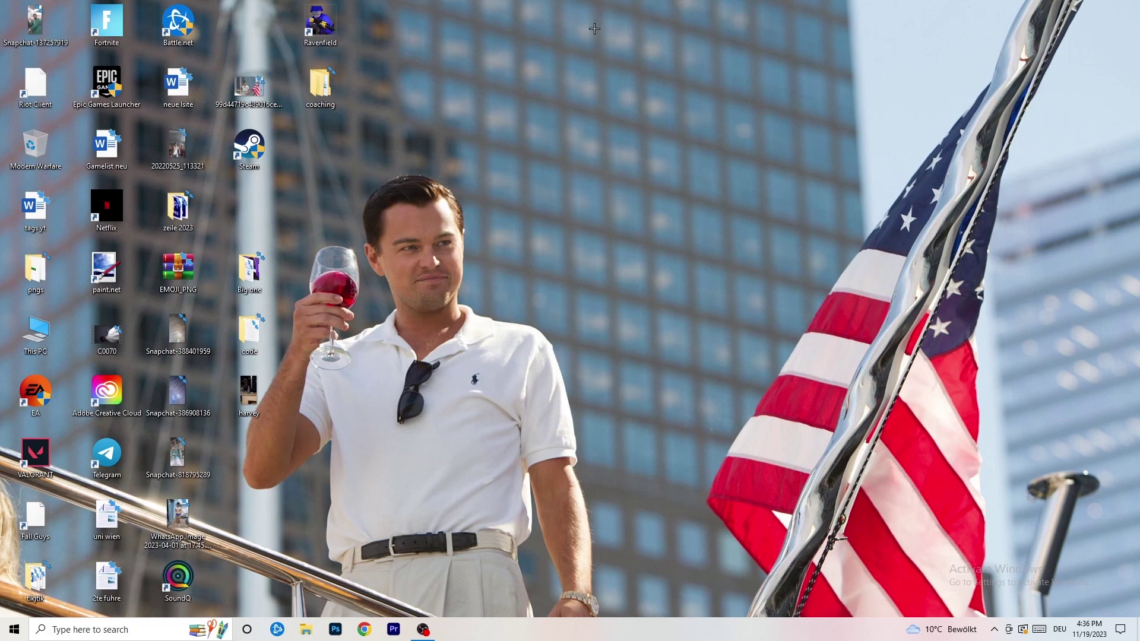
Step: Open Task Manager from the taskbar menu and maximize it
drag(609, 618, 417, 428)
right_click(604, 631)
click(667, 573)
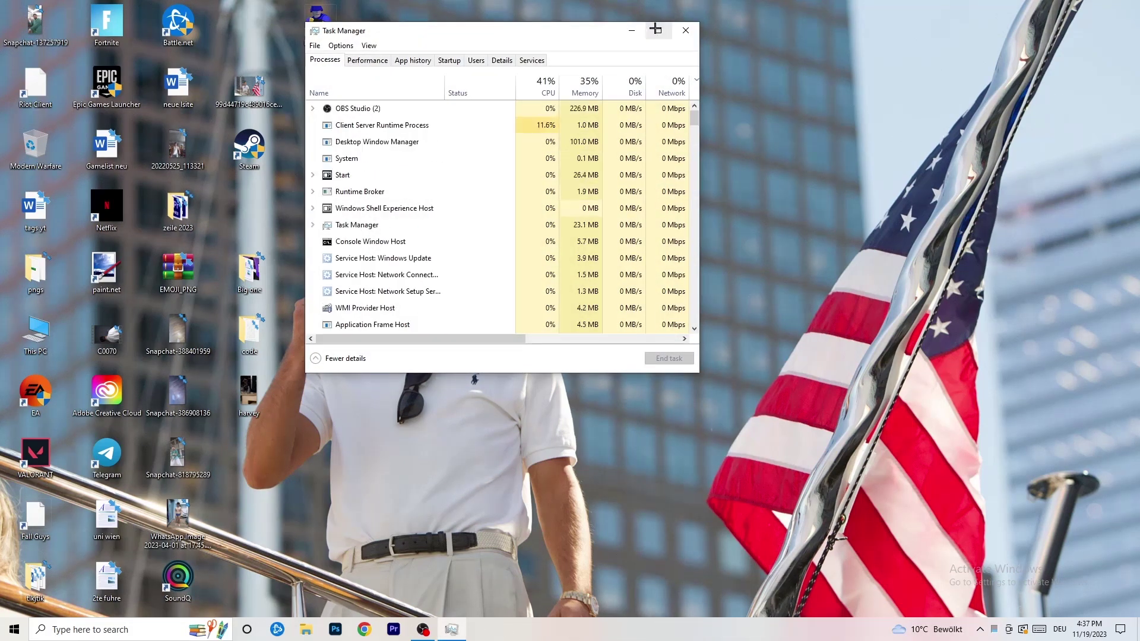
click(654, 28)
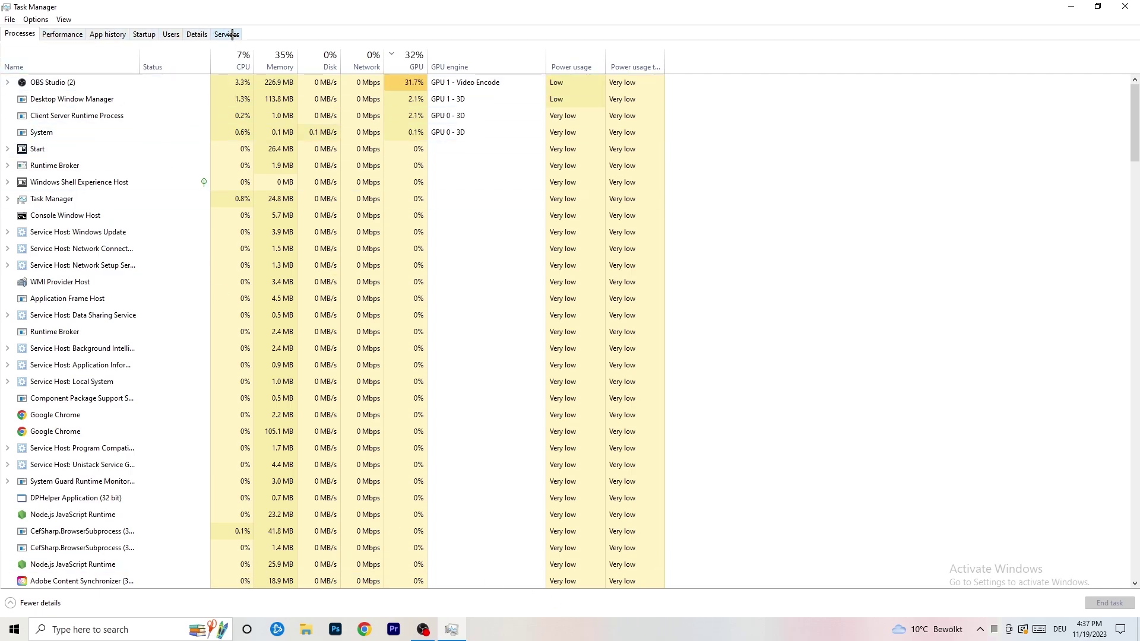
Step: On the Details tab, show the Creative Cloud UI Helper process's priority options
click(198, 34)
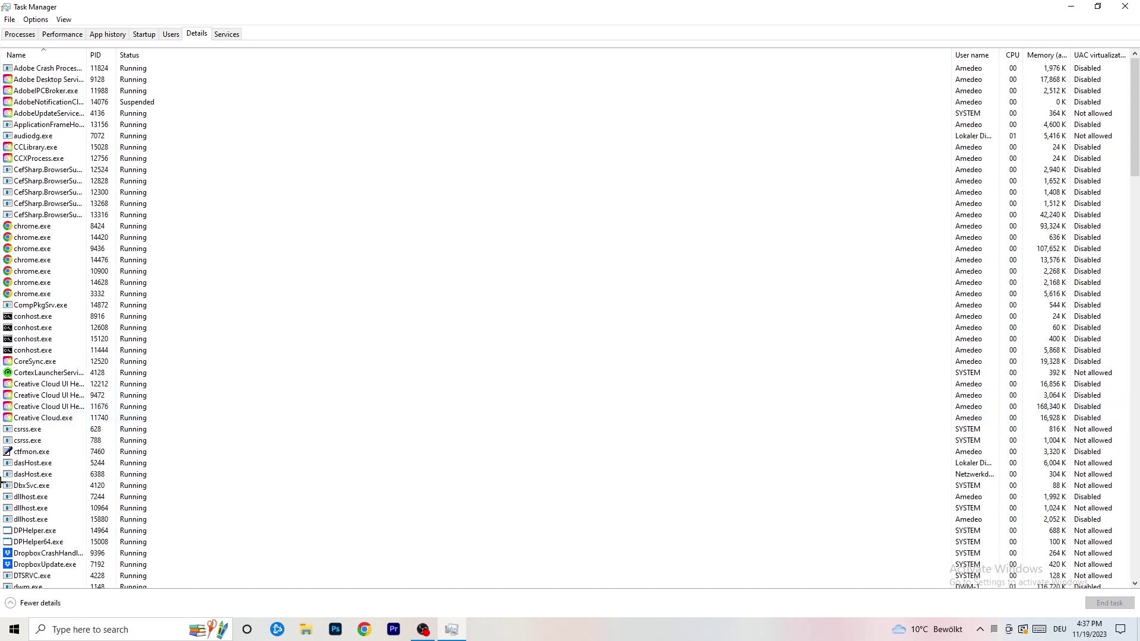
right_click(34, 395)
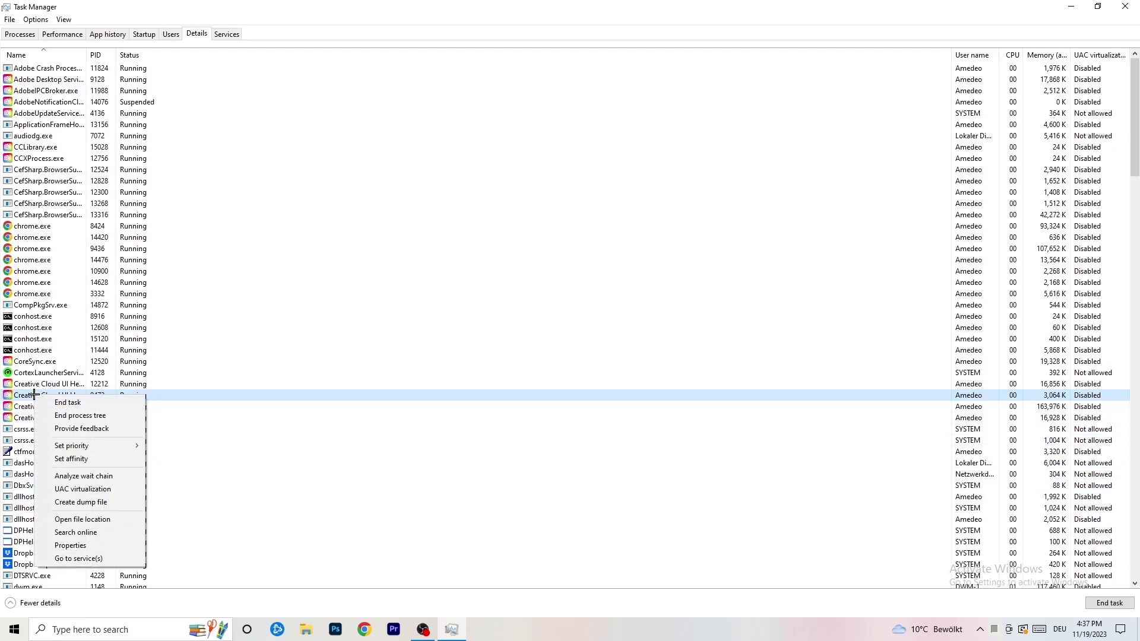
mouse_move(74, 446)
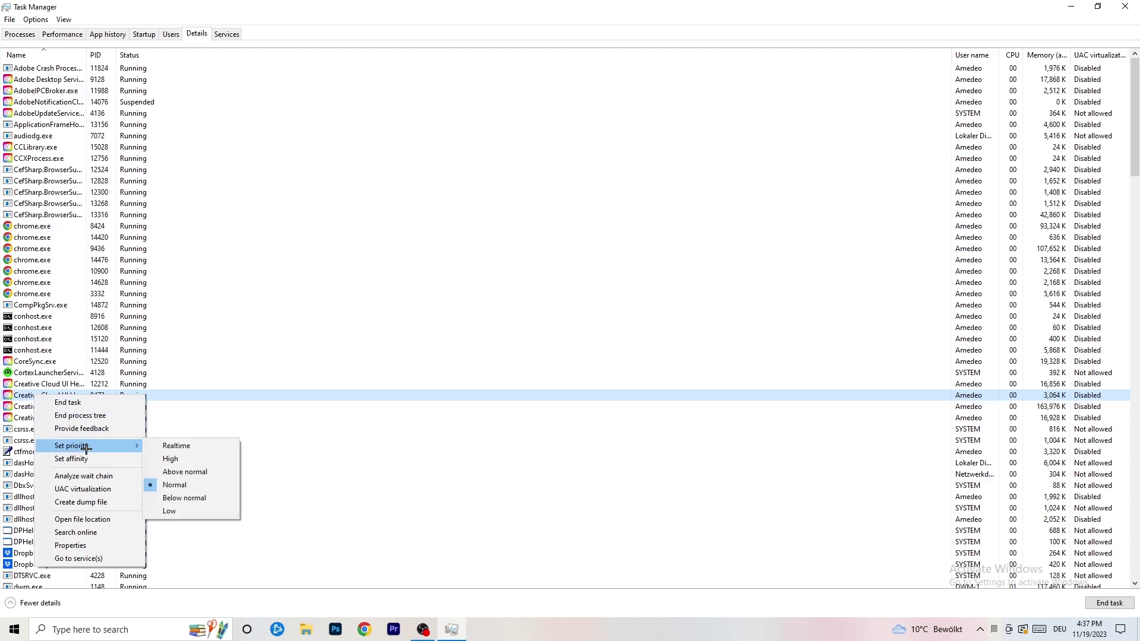